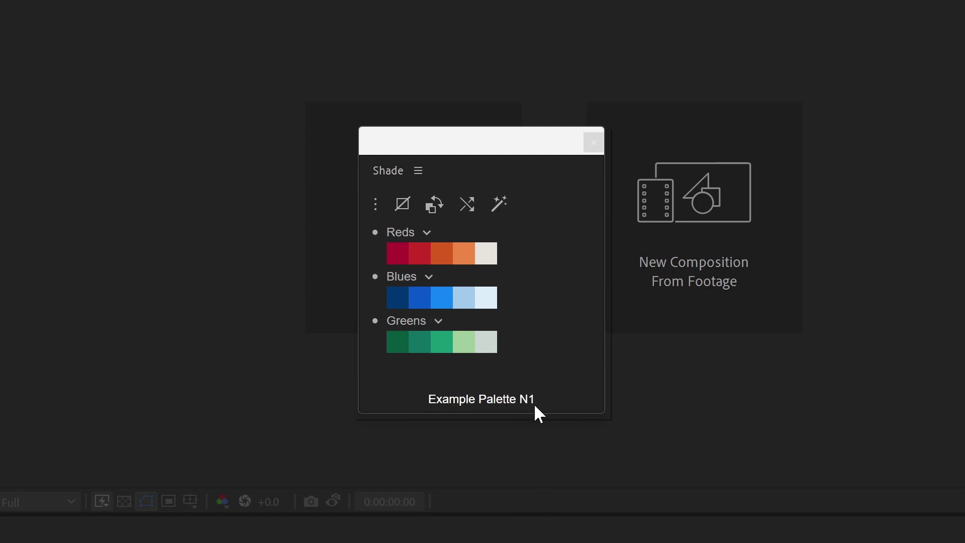
Examine the swatch colour codes, the tool descriptions and the overflow tools in the Shade panel.
mouse_move(465, 349)
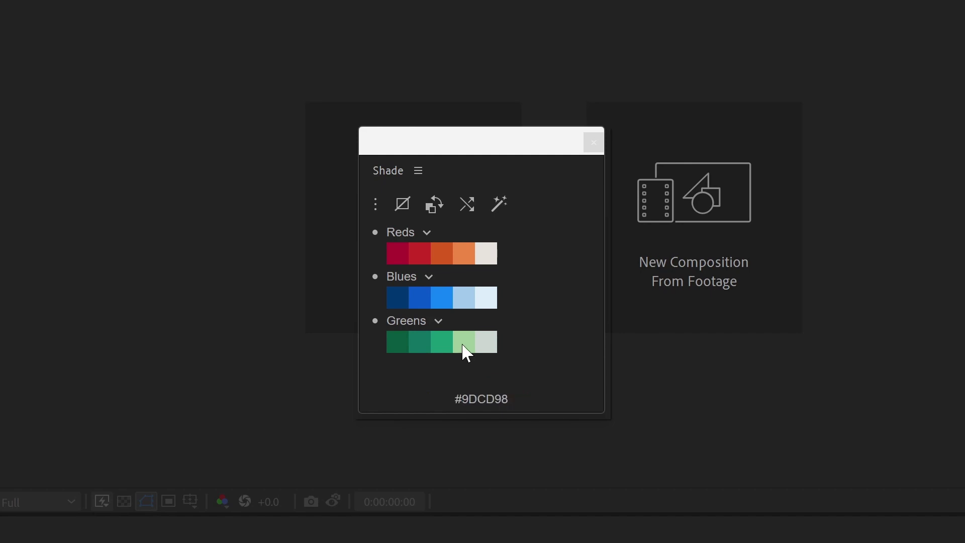
mouse_move(437, 343)
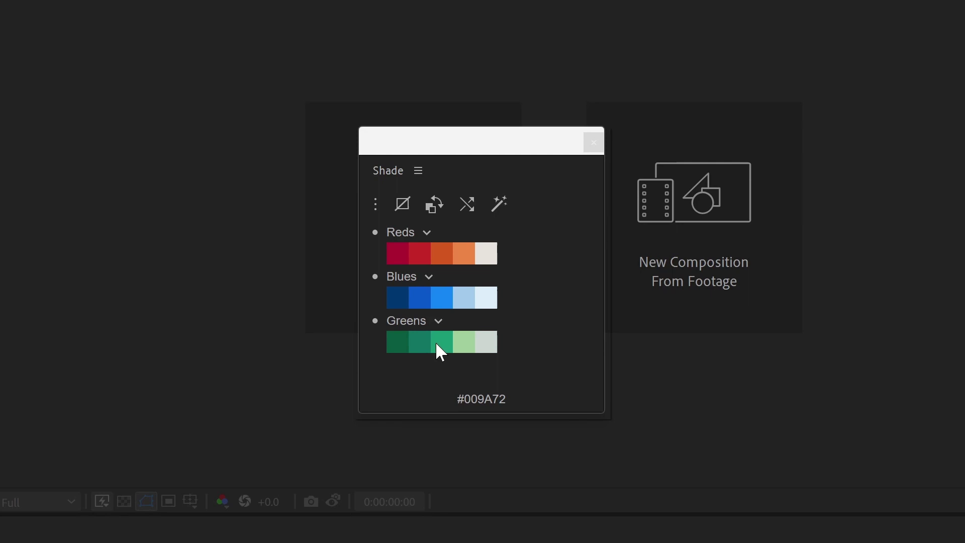
mouse_move(439, 300)
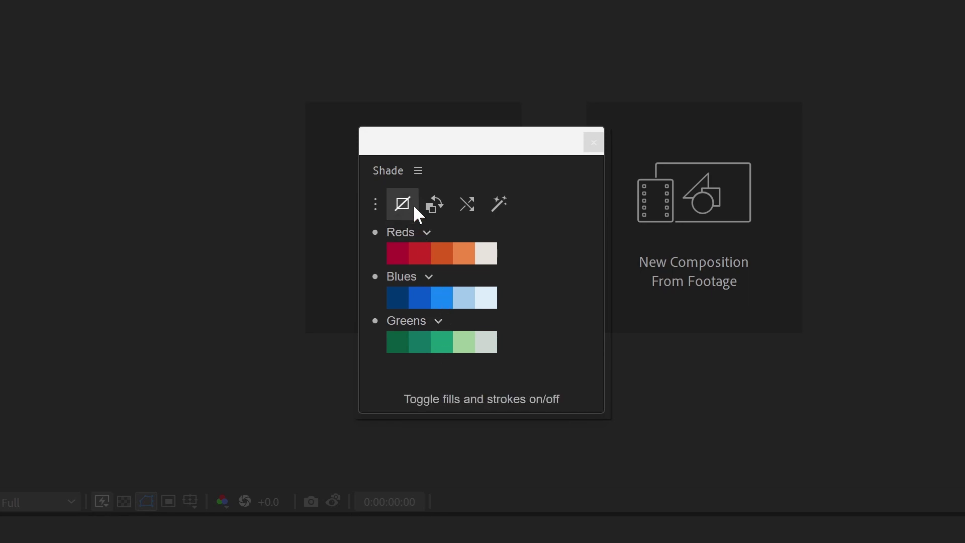
left_click(461, 211)
left_click(460, 211)
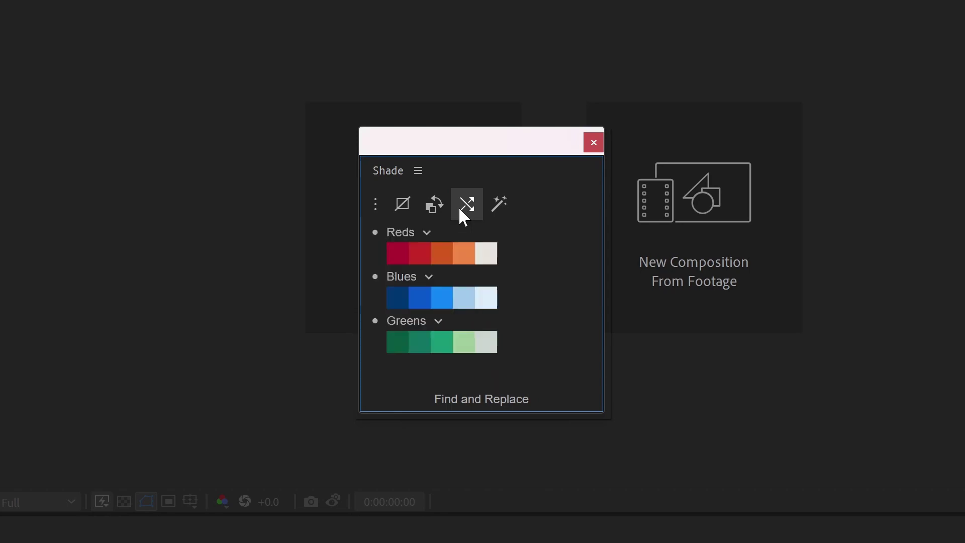
left_click(380, 210)
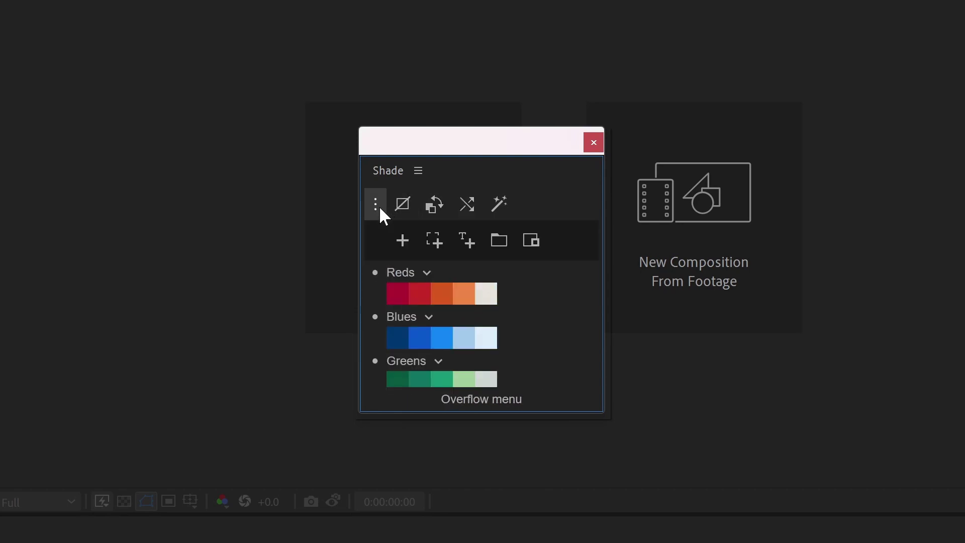
left_click(380, 208)
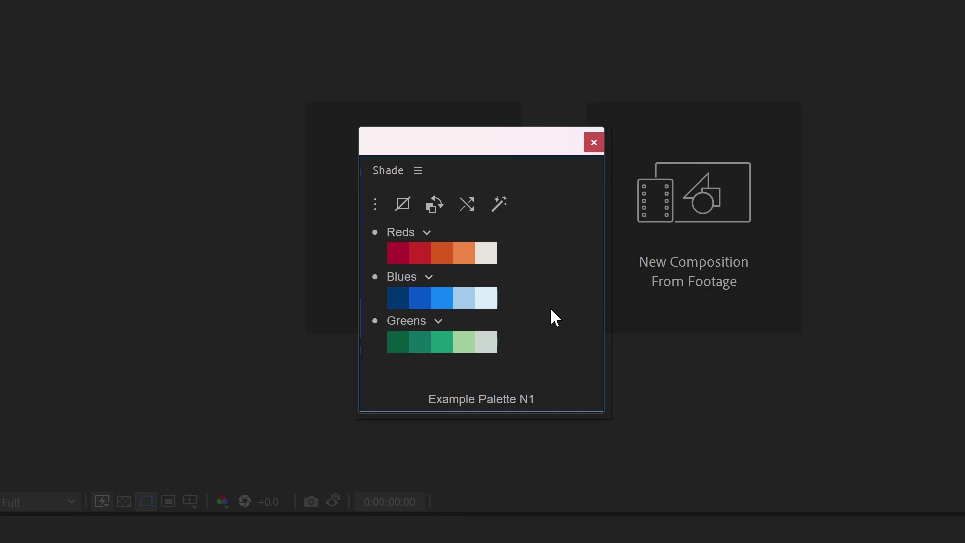
Review the context options available for the palette, the fill and stroke toggle, a colour group and a single swatch.
right_click(531, 273)
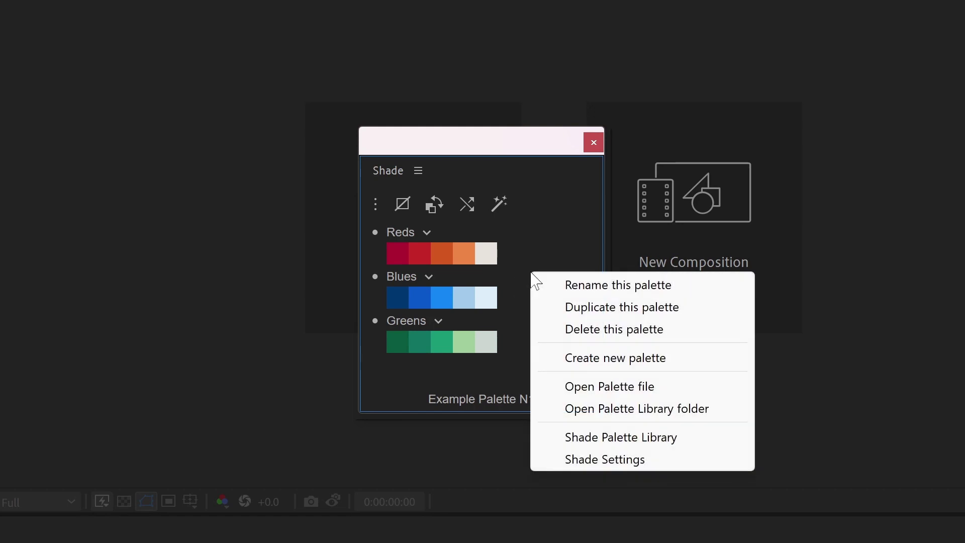
right_click(393, 229)
right_click(400, 203)
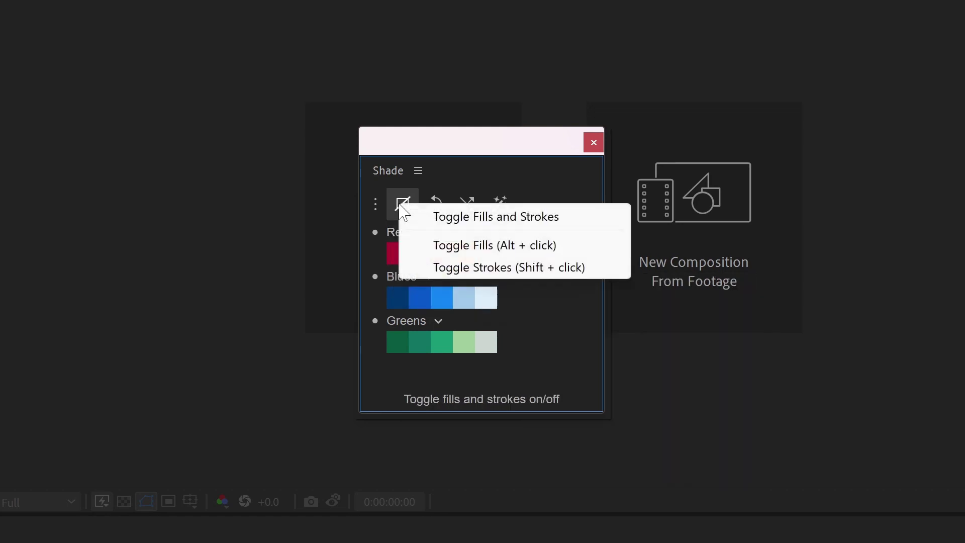
right_click(375, 241)
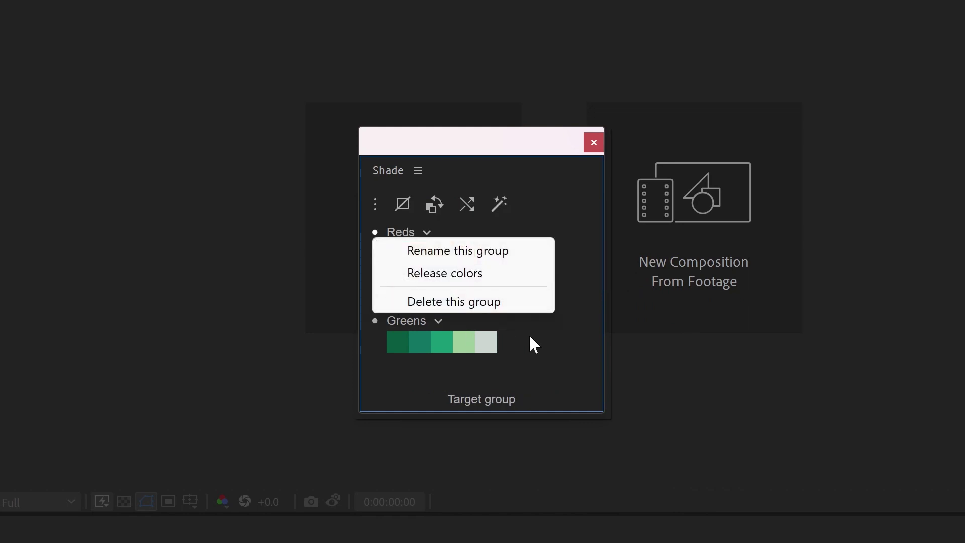
left_click(551, 222)
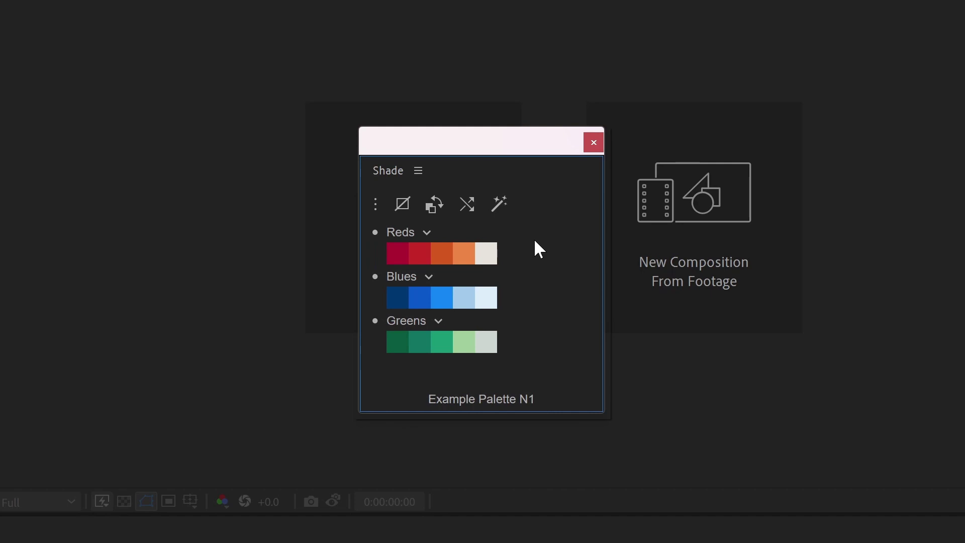
right_click(535, 241)
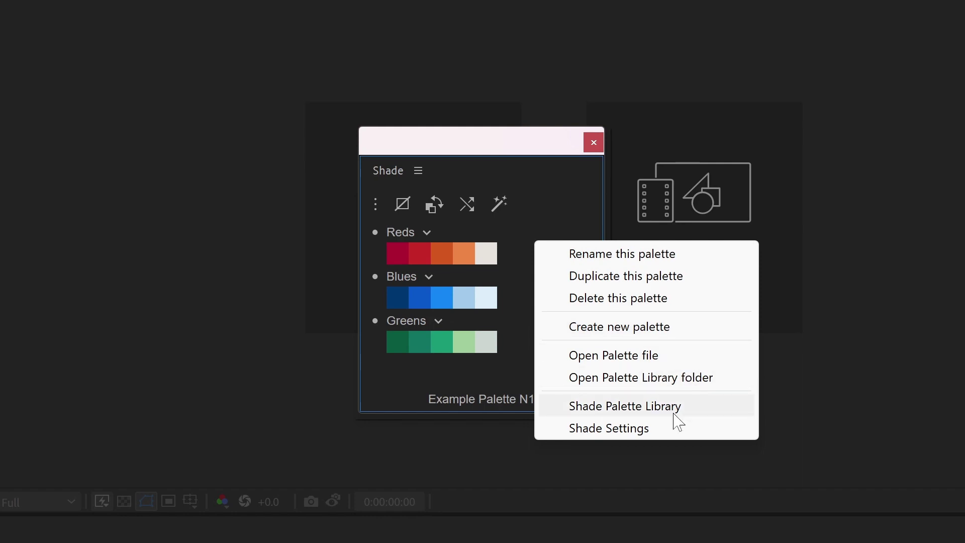
left_click(518, 351)
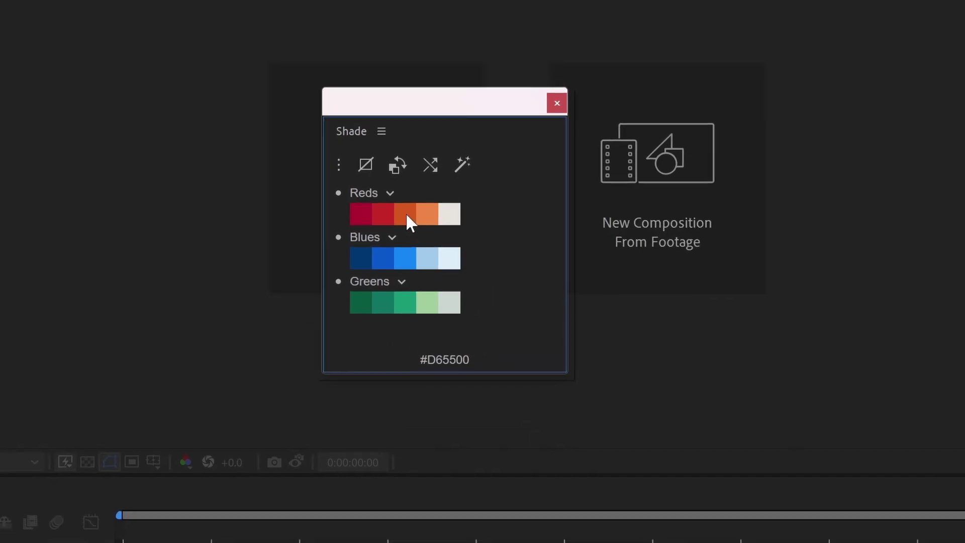
right_click(445, 256)
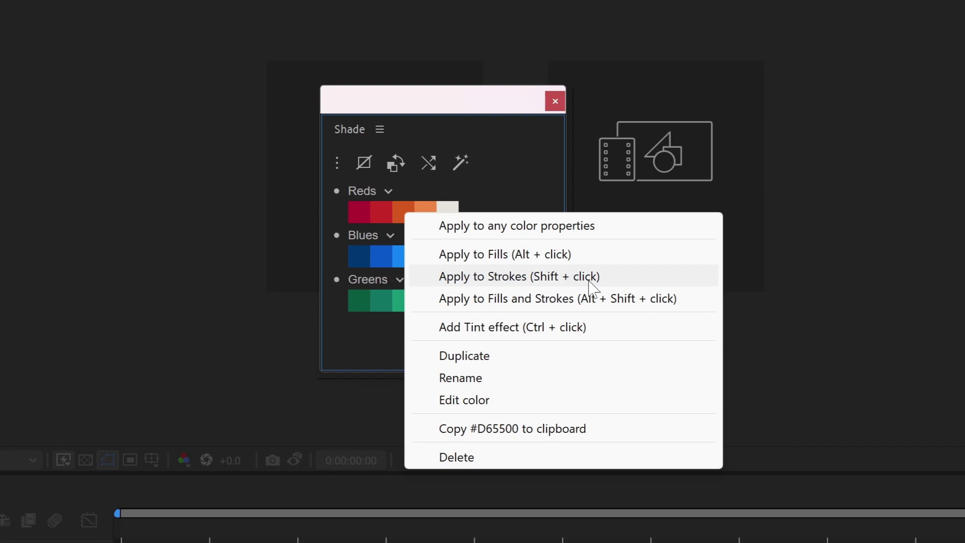
left_click(556, 232)
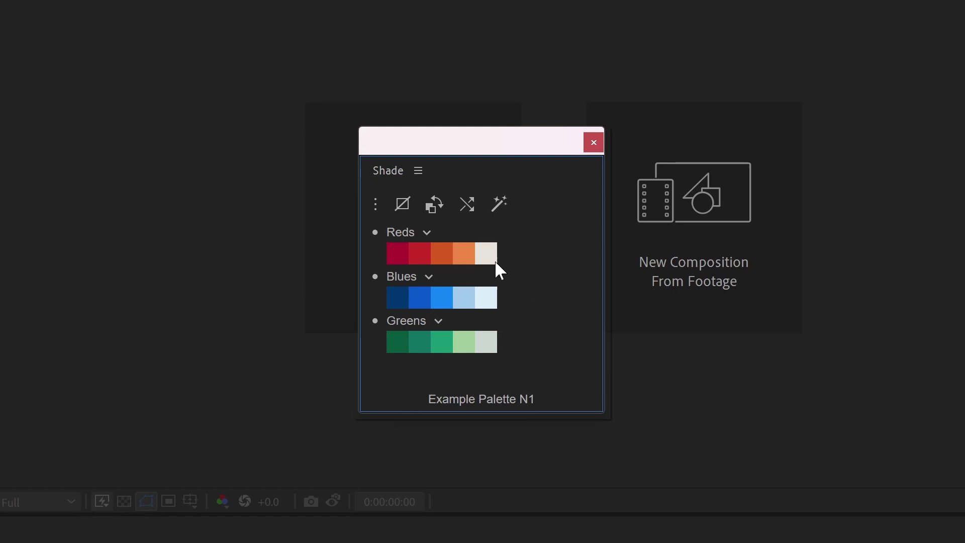
Move the off-white Reds swatch to third place and the palest Blues swatch into fifth place in Greens.
left_click_drag(479, 265, 444, 267)
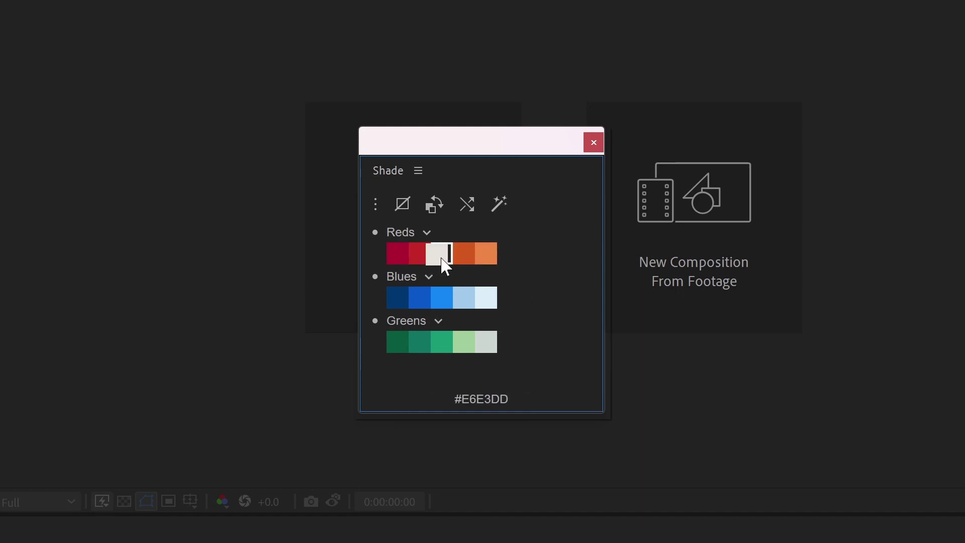
left_click_drag(487, 298, 493, 350)
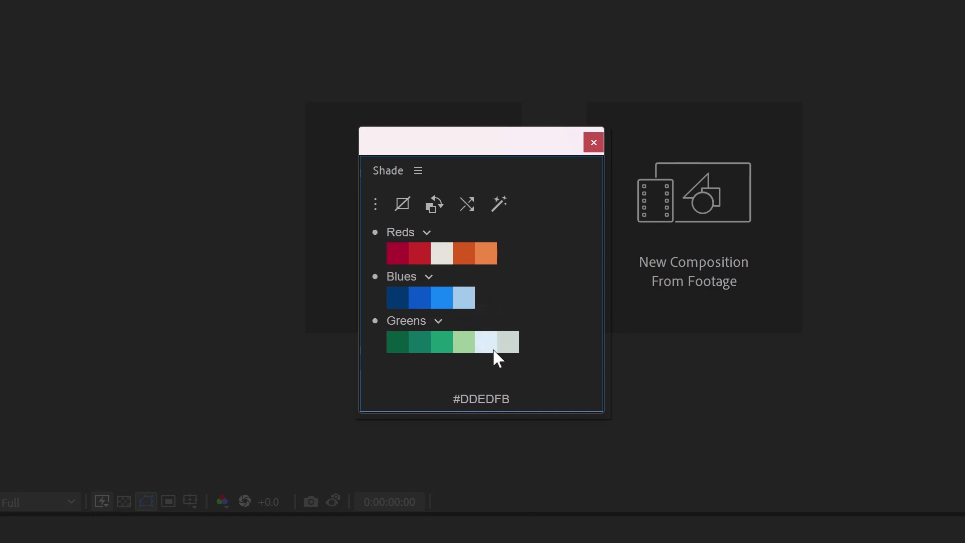
Reorder the Greens group to the head of the palette and back below Blues.
left_click_drag(414, 324, 412, 231)
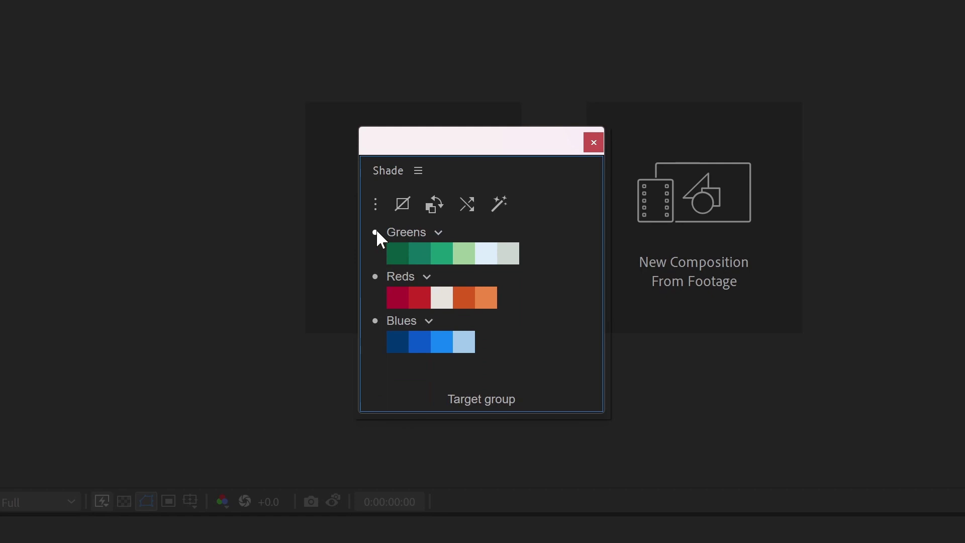
left_click_drag(376, 230, 372, 337)
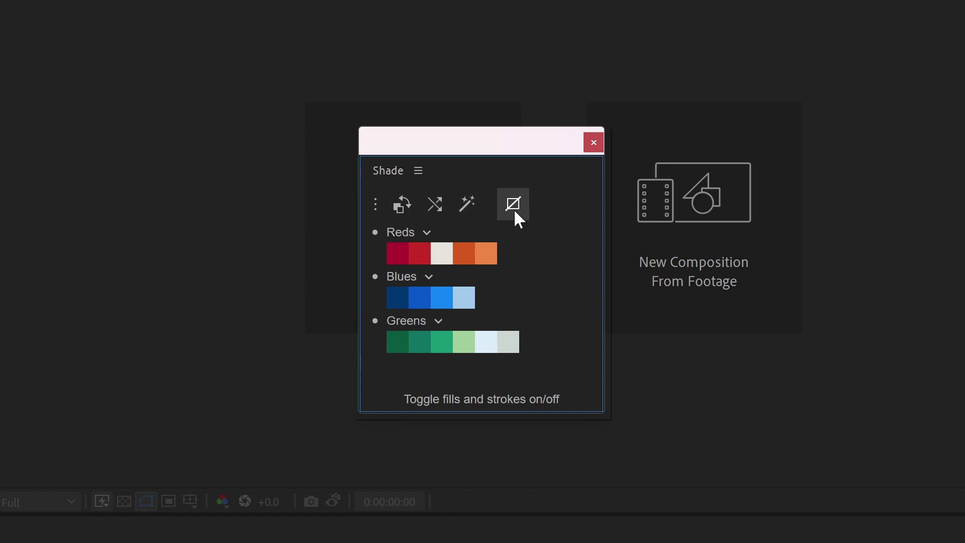
Swap tools so Add one color leads the main toolbar and the fills and strokes toggle sits second among the overflow tools.
left_click(375, 204)
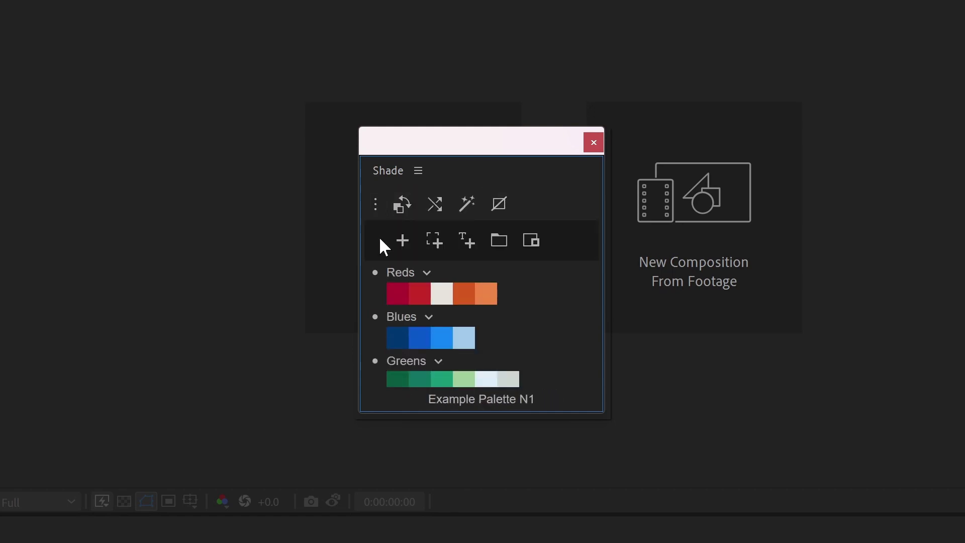
left_click_drag(400, 244, 402, 207)
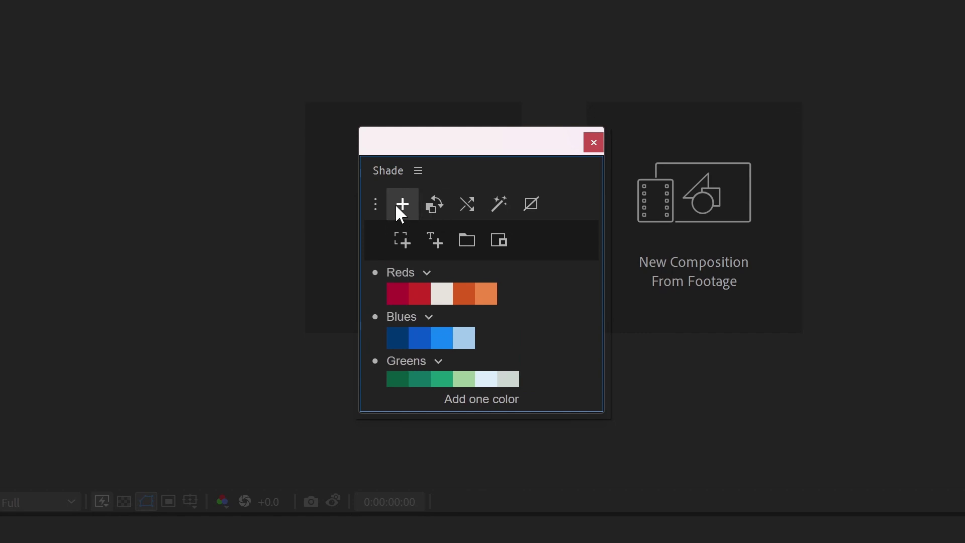
mouse_move(530, 205)
left_mouse_down()
mouse_move(465, 229)
mouse_move(433, 255)
left_mouse_up()
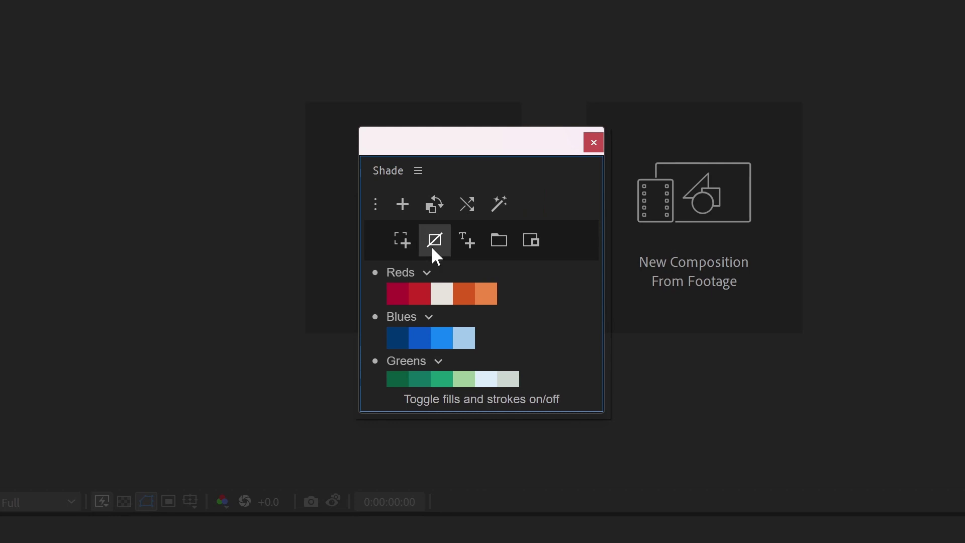
left_click(376, 207)
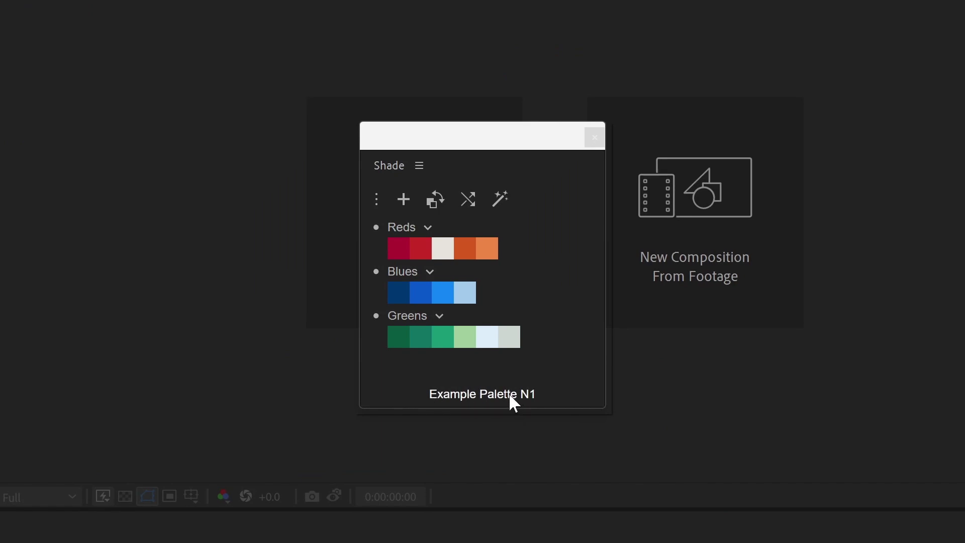
Open the palette library beside the Shade panel, load Example Palette N2 and N3 in turn, and review N3's options.
left_click(512, 392)
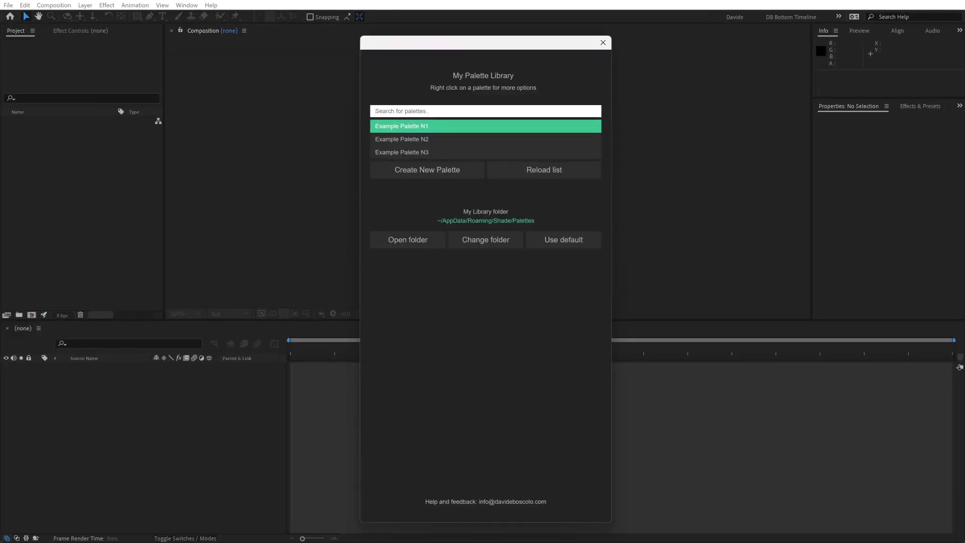
left_click_drag(484, 46, 653, 38)
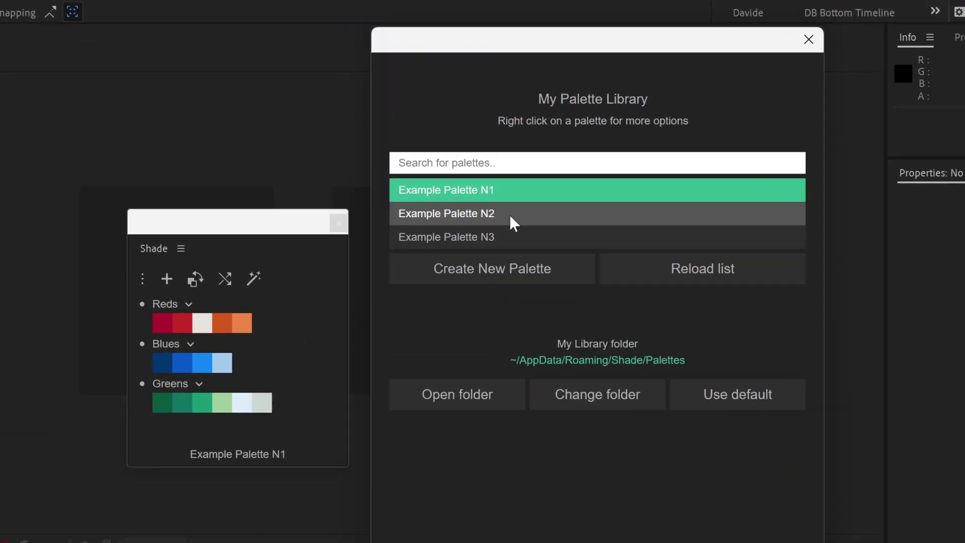
left_click(510, 216)
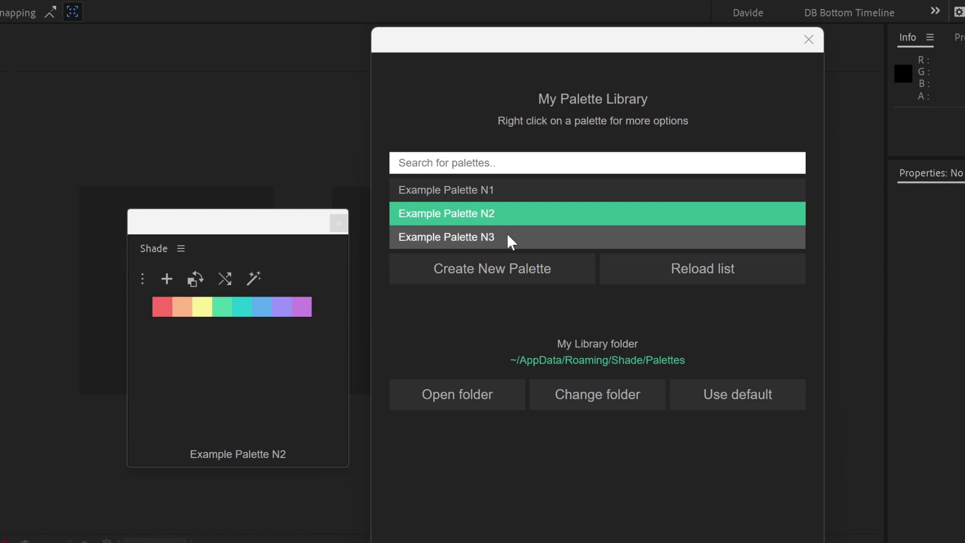
left_click(507, 236)
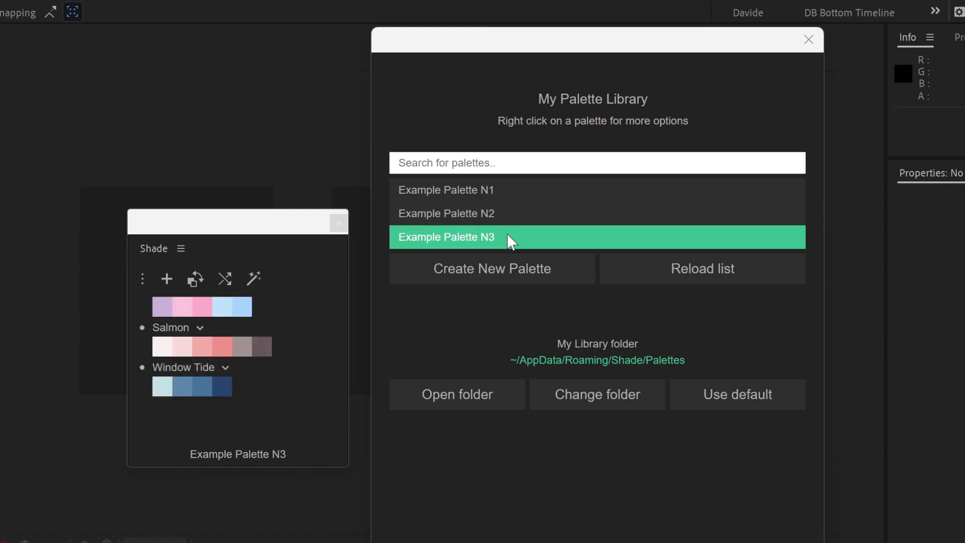
right_click(508, 237)
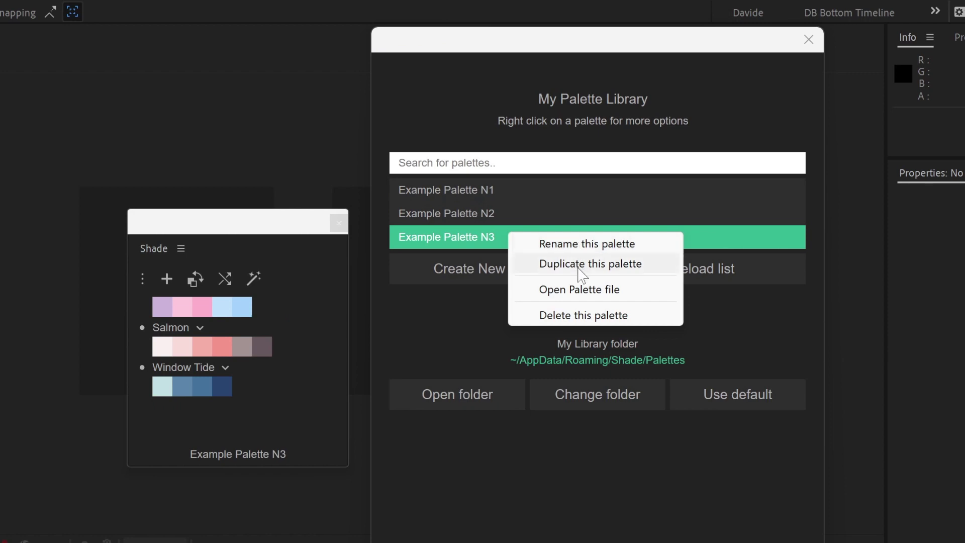
left_click(480, 306)
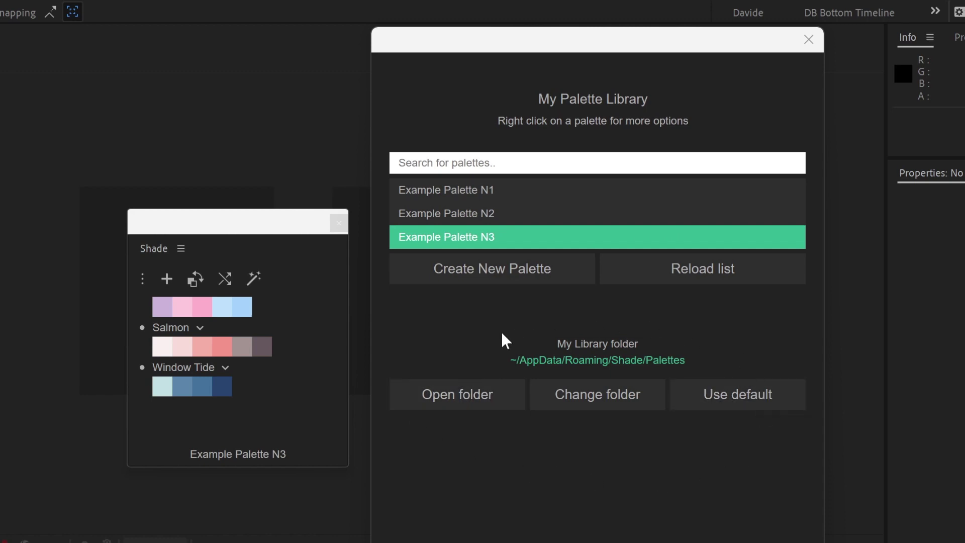
Change the library folder to "Shade - shared palettes" and move all existing palettes there.
left_click(647, 400)
left_click_drag(620, 260, 528, 80)
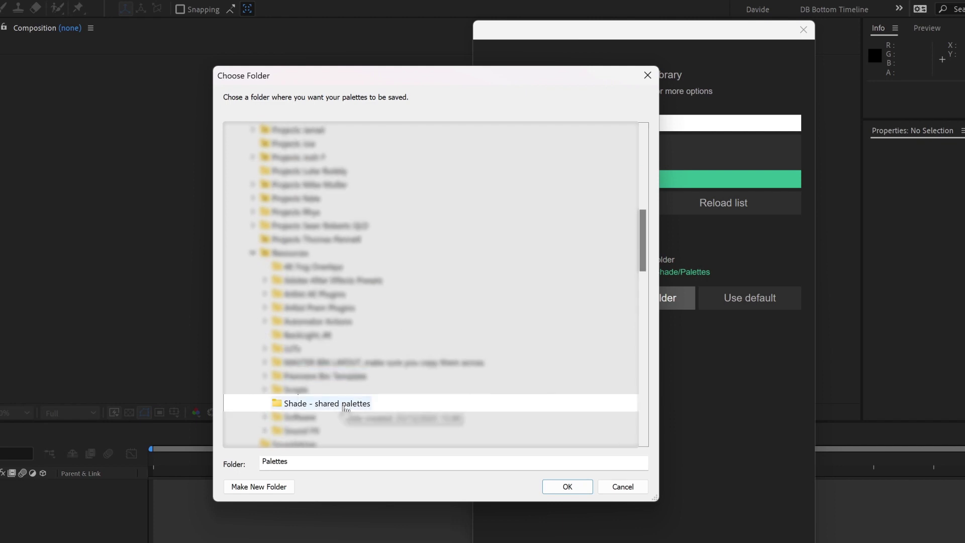
left_click(343, 404)
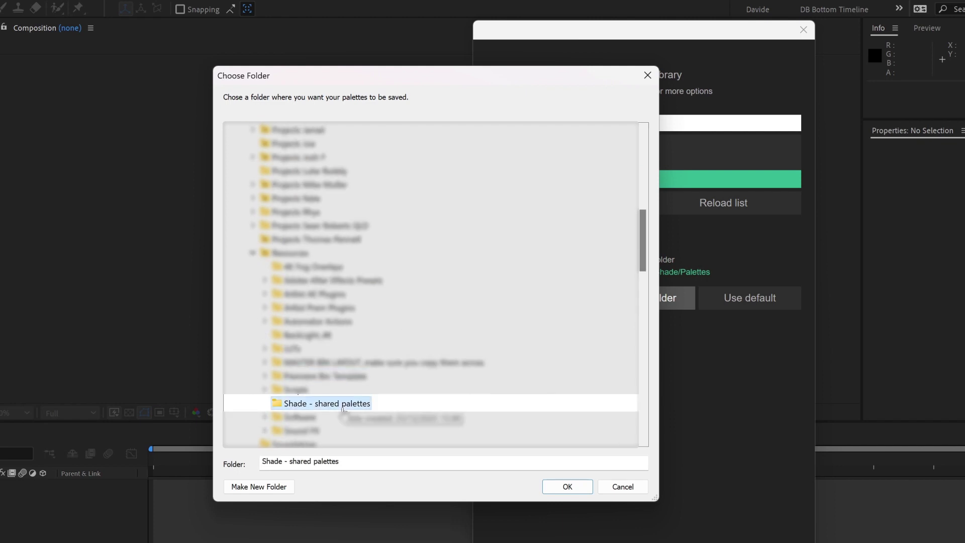
left_click(567, 486)
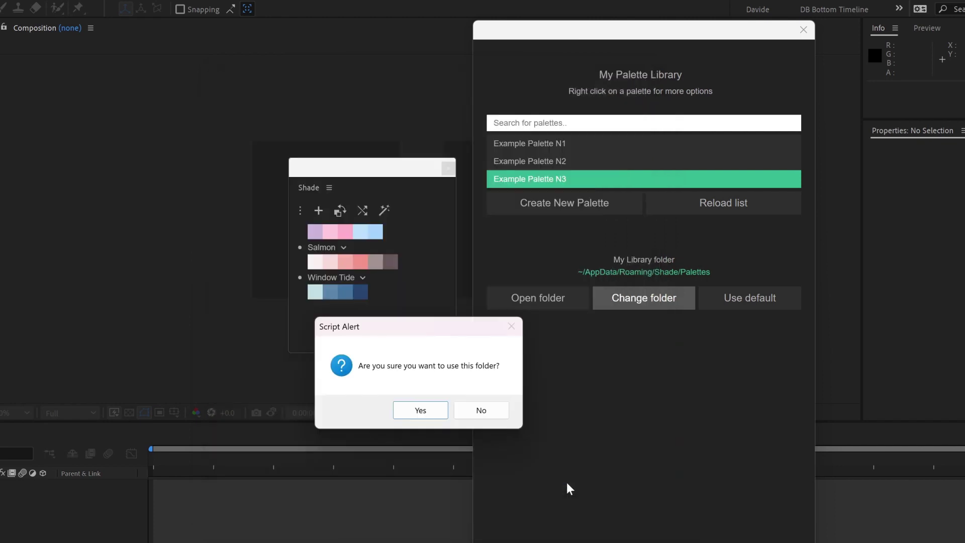
left_click(430, 412)
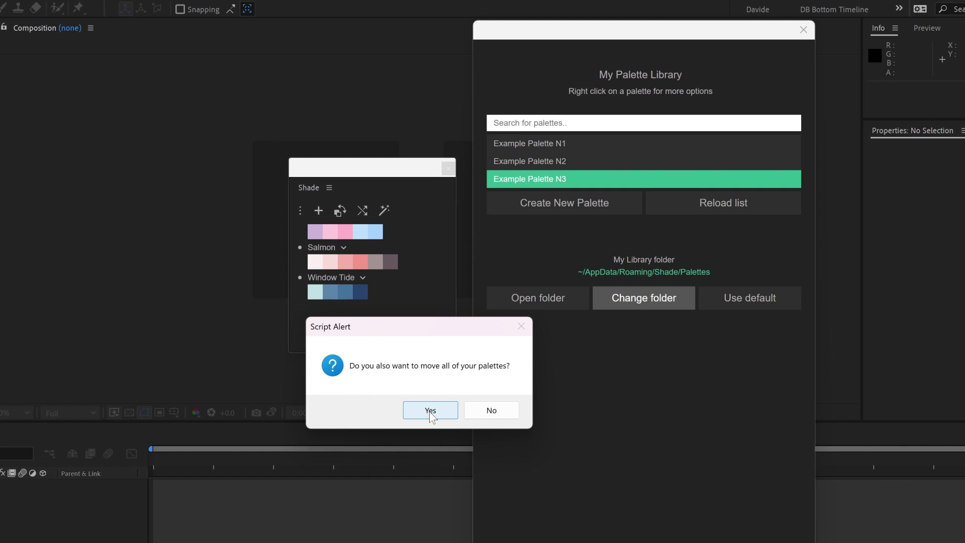
left_click(430, 411)
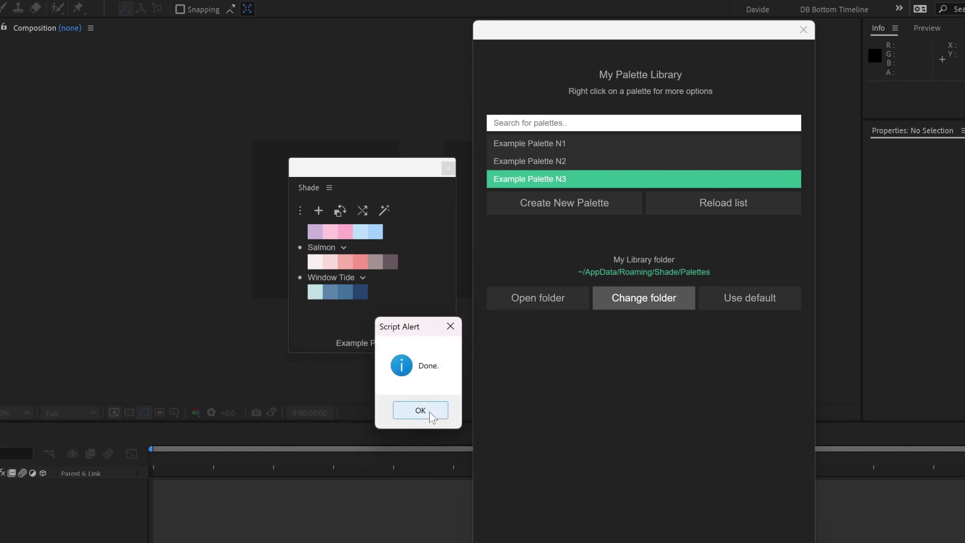
left_click(430, 411)
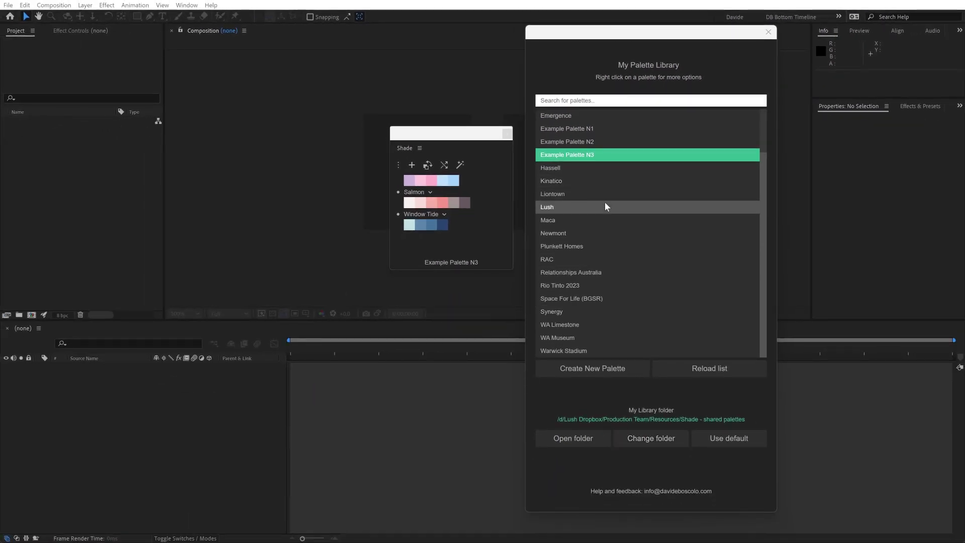
Load the Lush palette from the shared library into the Shade panel.
left_click(605, 206)
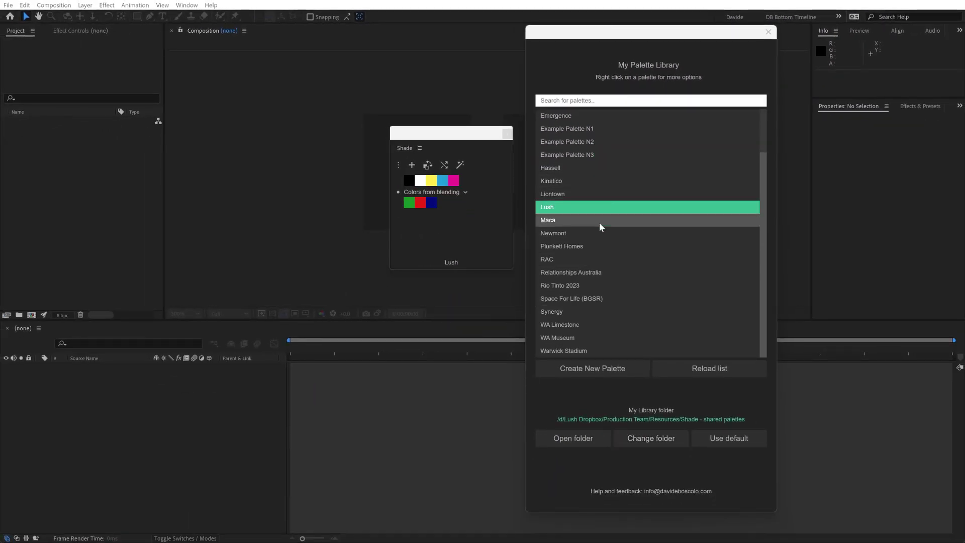
Load Newmont, Rio Tinto 2023, Example Palette N3, N2 and N1 in turn from the shared library into the Shade panel.
left_click(598, 233)
left_click(596, 285)
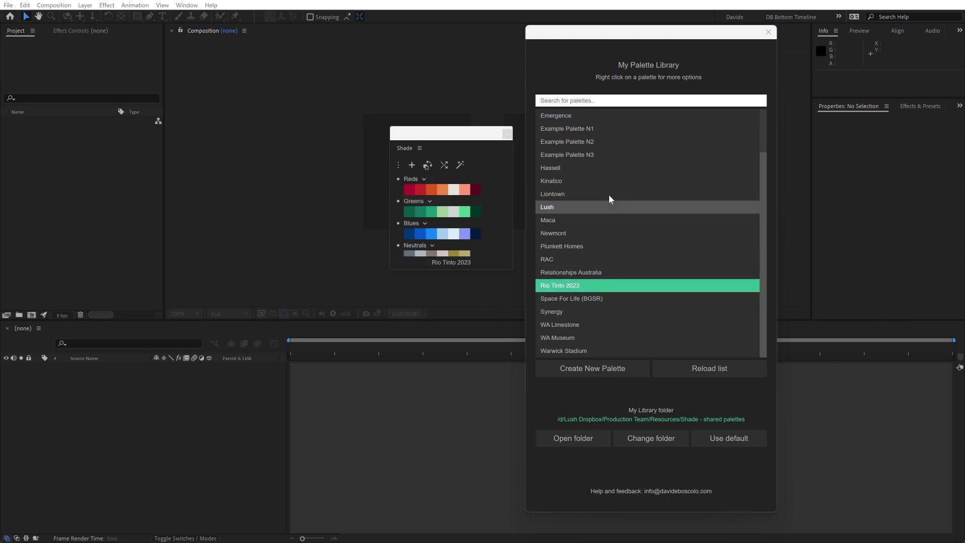
left_click(602, 155)
left_click(601, 141)
left_click(601, 130)
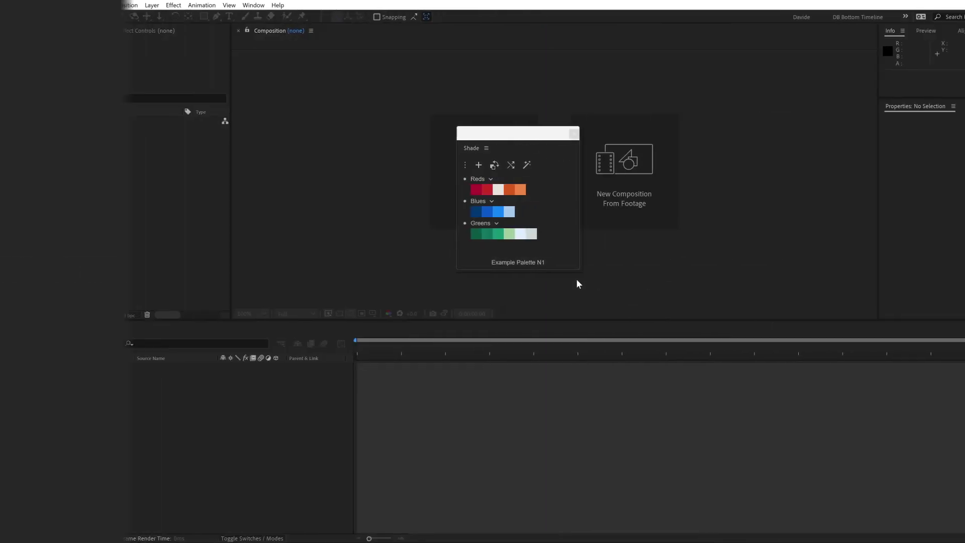
Reopen the palette library from the Shade panel, load Example Palette N3, and close the library.
left_click(467, 267)
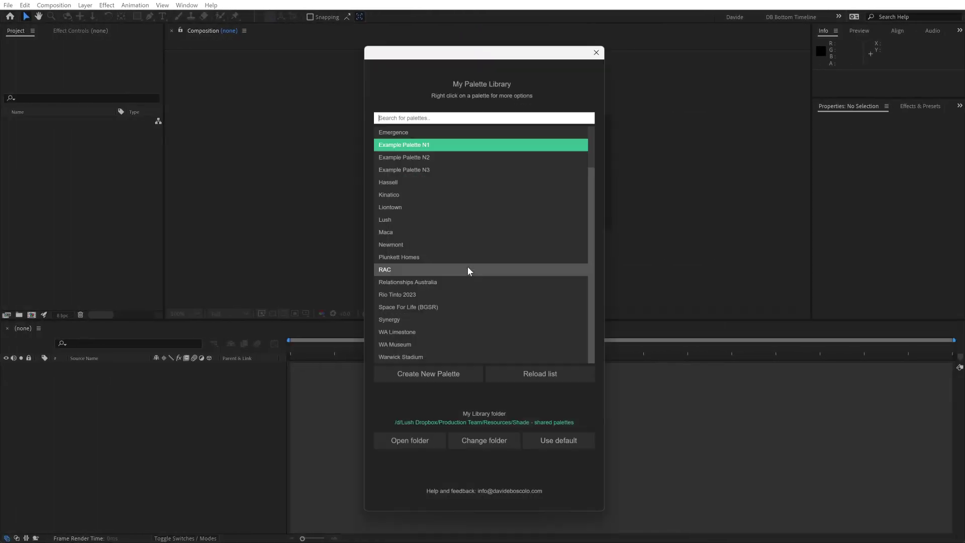
left_click(451, 168)
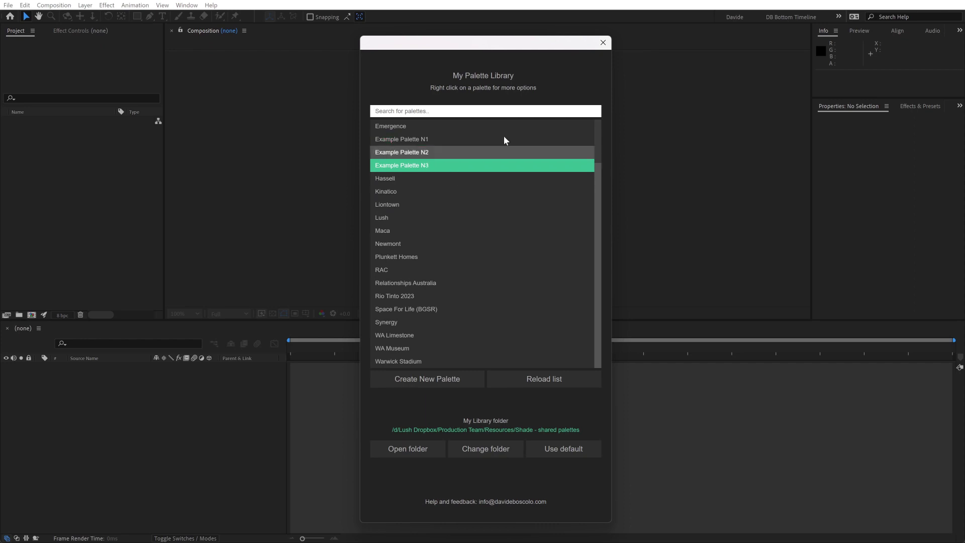
left_click(603, 42)
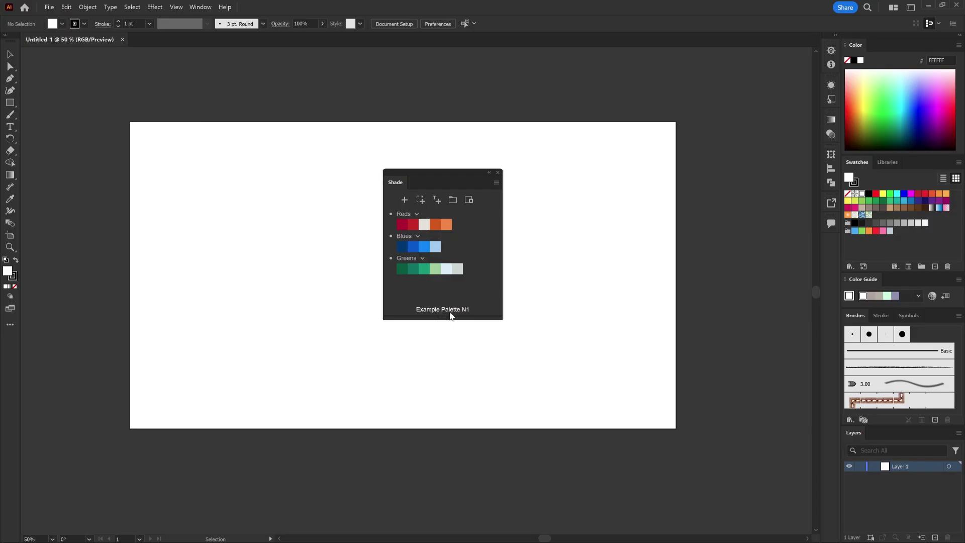
Switch to Illustrator, load Example Palette N3 into its Shade panel, and move the coral Salmon swatch to the end of Window Tide.
left_click(450, 316)
left_click(451, 164)
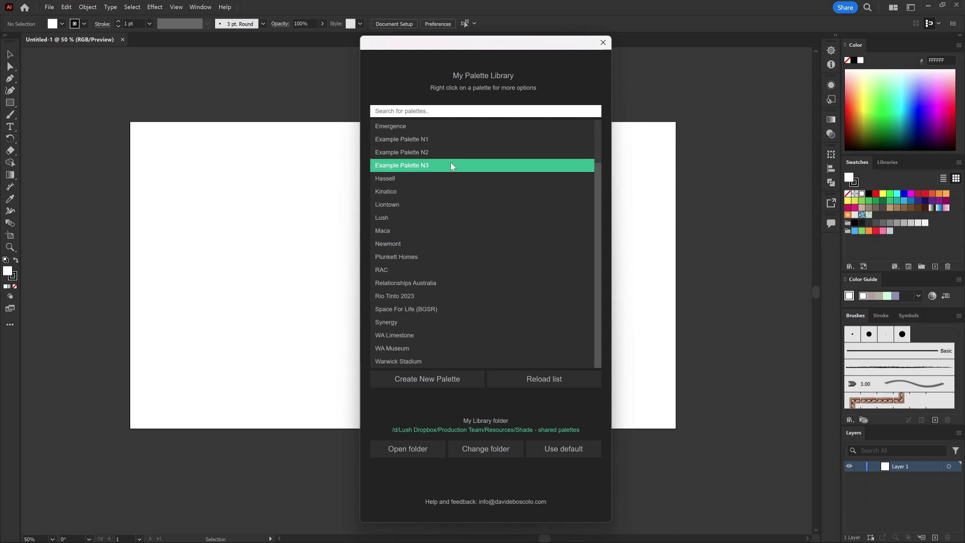
left_click(604, 42)
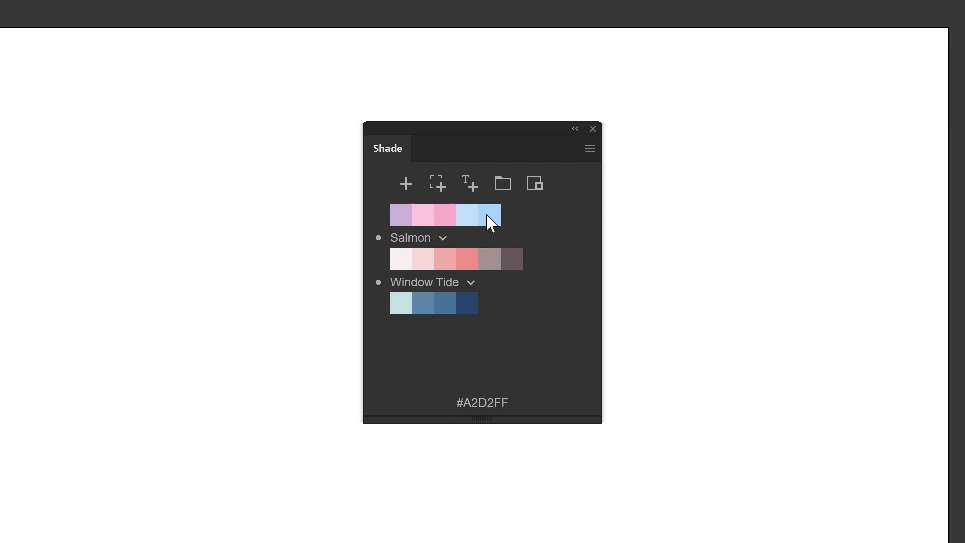
left_click_drag(470, 257, 490, 305)
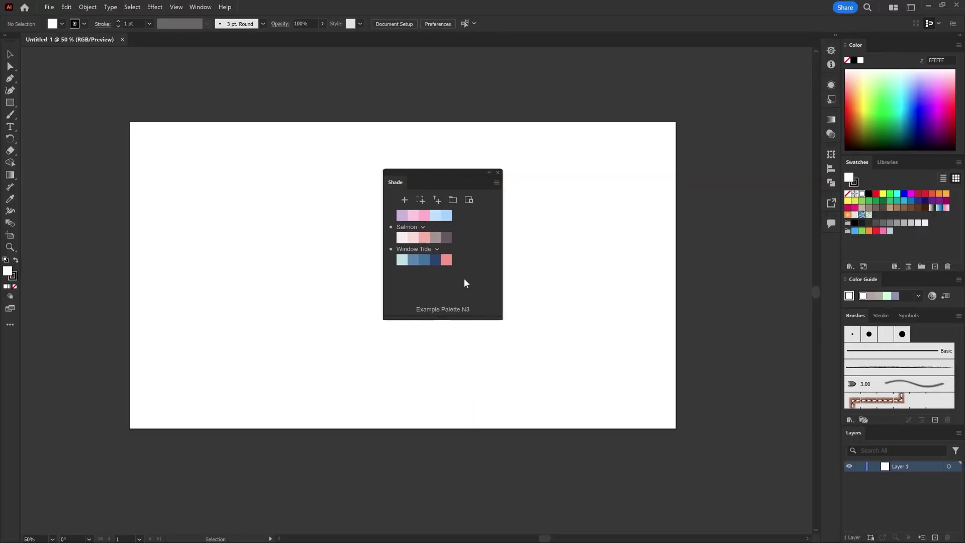
Switch to After Effects, move the Salmon group below Window Tide in the Shade panel, and return to Illustrator.
key("alt+Tab")
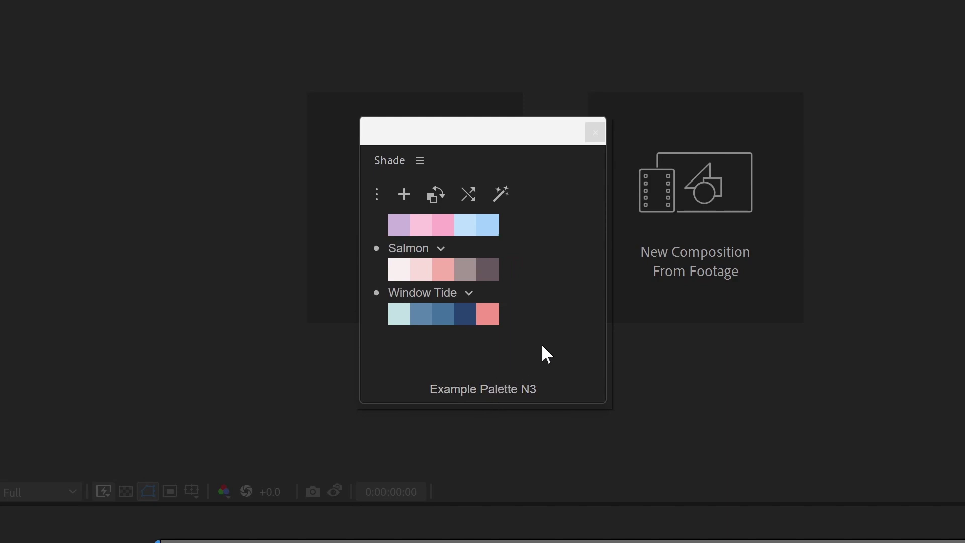
left_click_drag(413, 257, 412, 322)
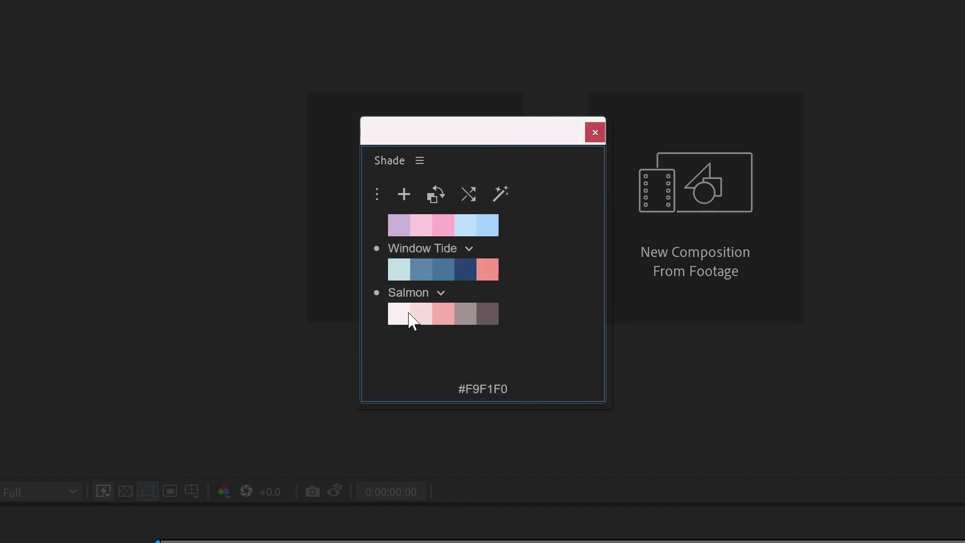
key("alt+Tab")
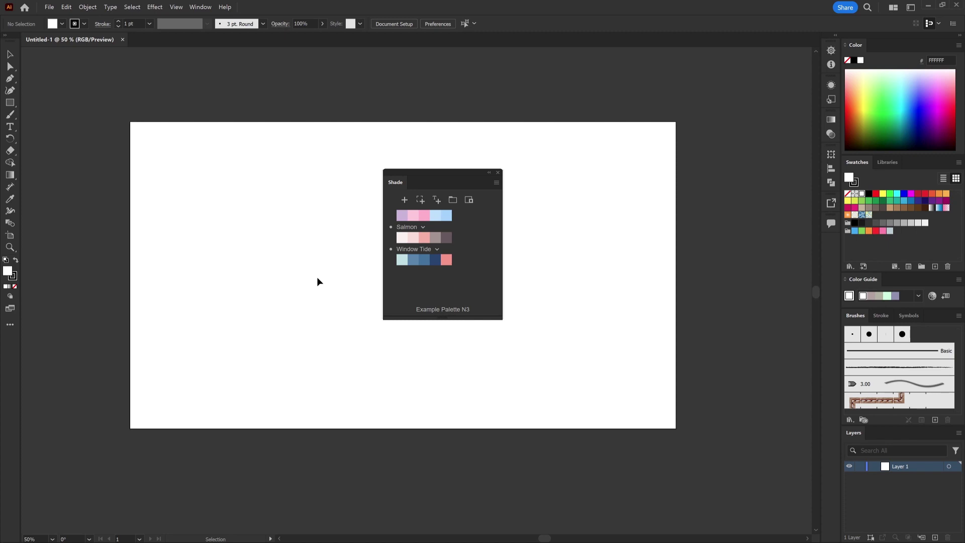